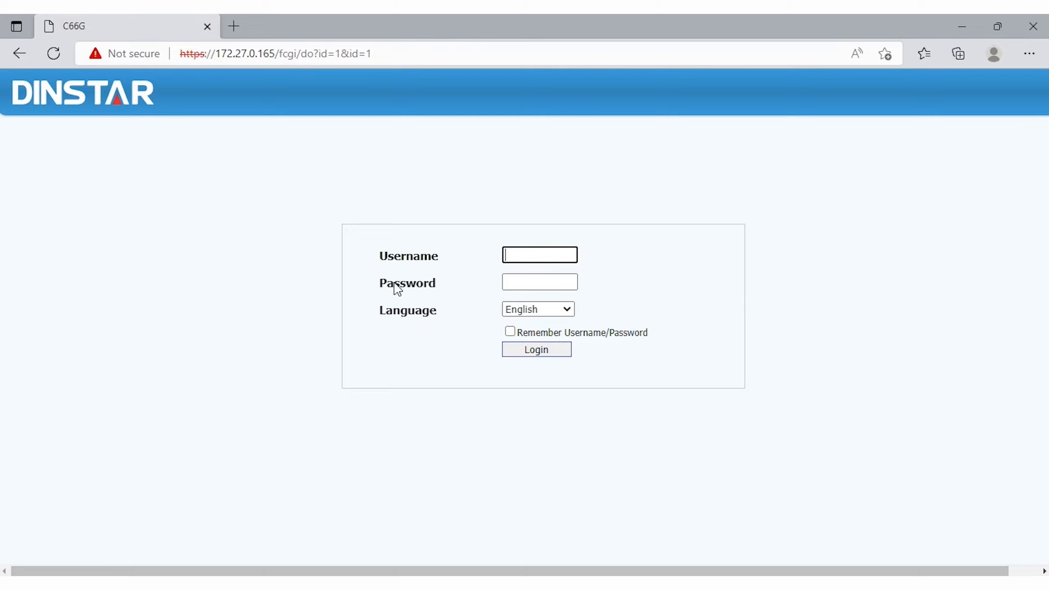
Log in to the phone's web interface with the username admin and the account password.
click(635, 431)
click(523, 256)
text(admin)
click(523, 285)
text(a)
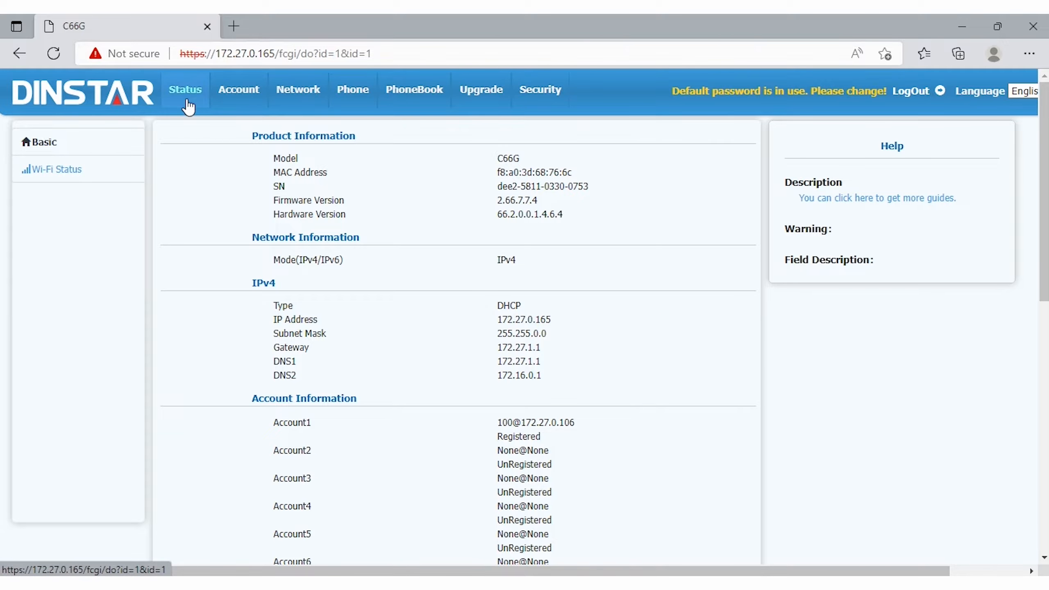
Look through the Phone, PhoneBook, Upgrade and Security settings pages.
click(345, 103)
click(407, 98)
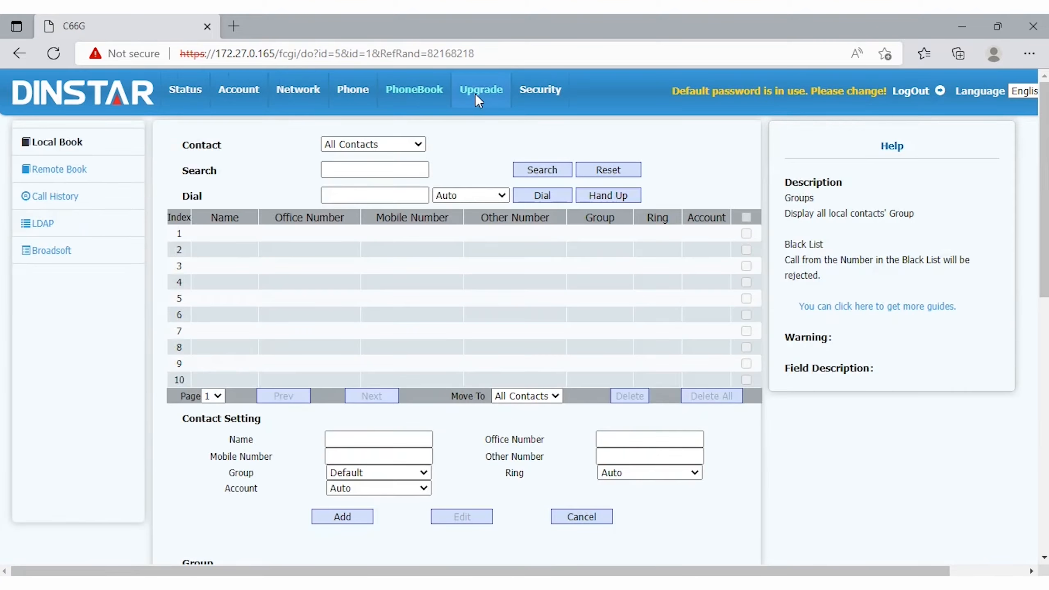
click(482, 93)
click(529, 101)
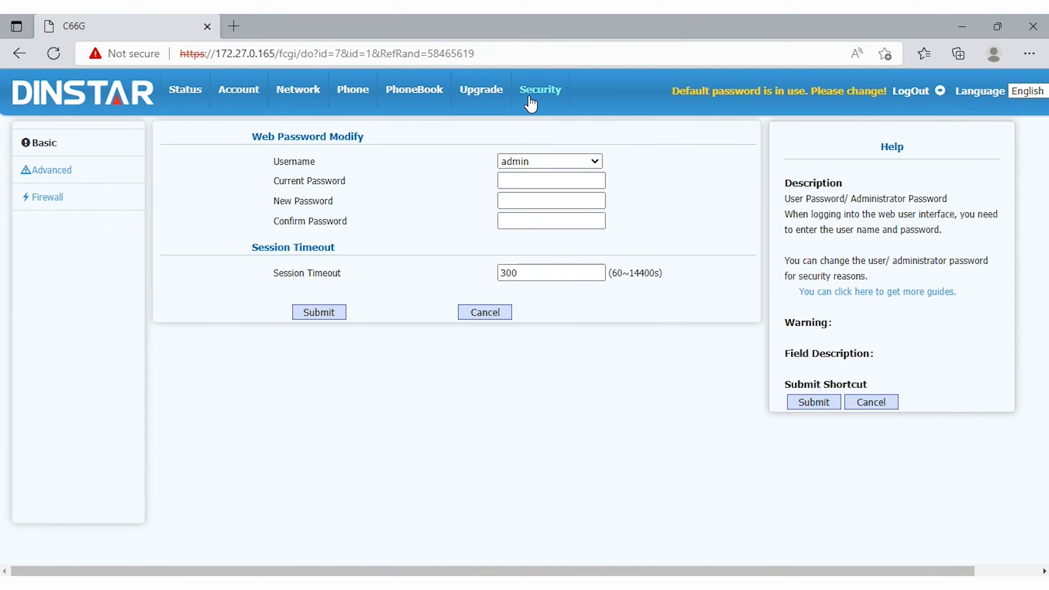
Examine the product, network and account information in the basic status, and the Wi-Fi status details.
click(205, 108)
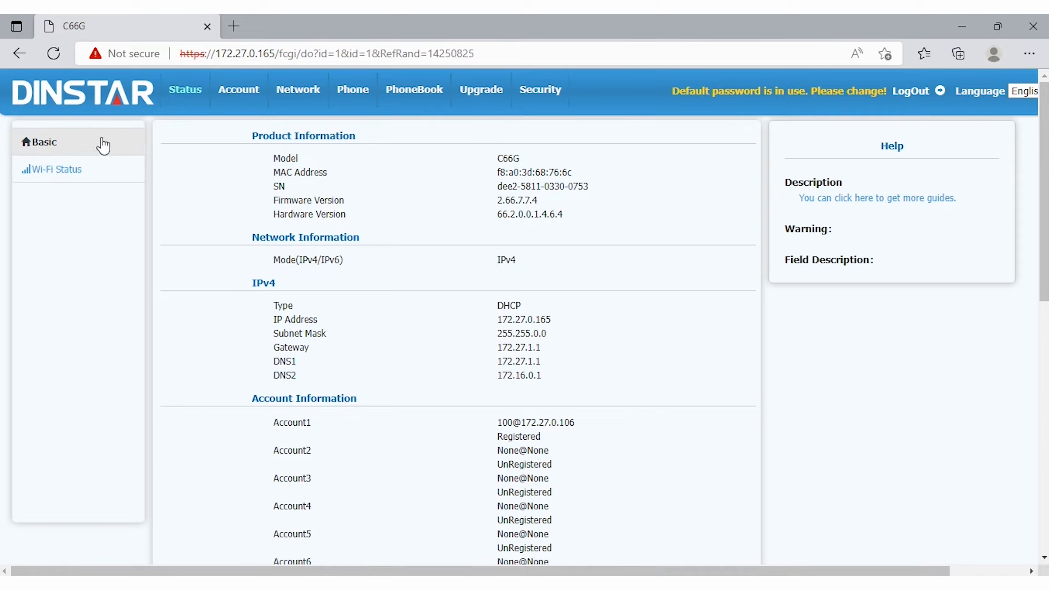
click(42, 142)
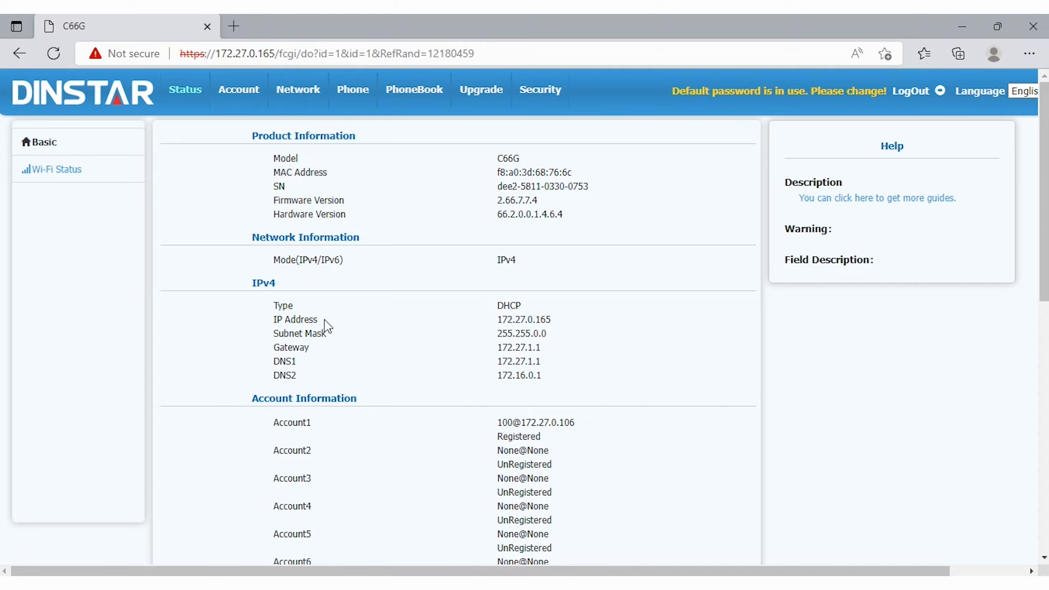
scroll(335, 363, down, 3)
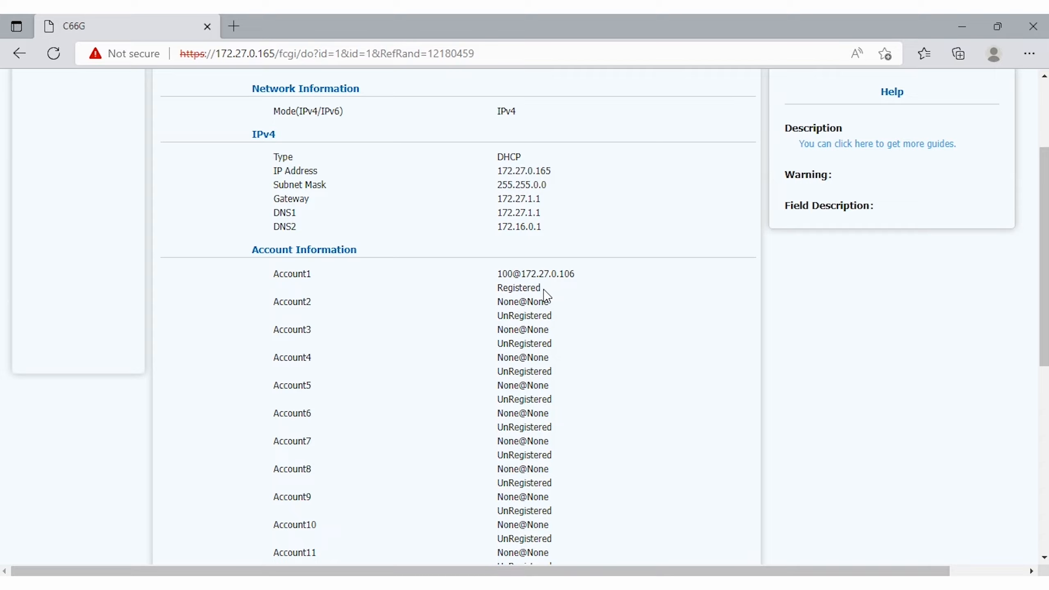
scroll(476, 388, down, 4)
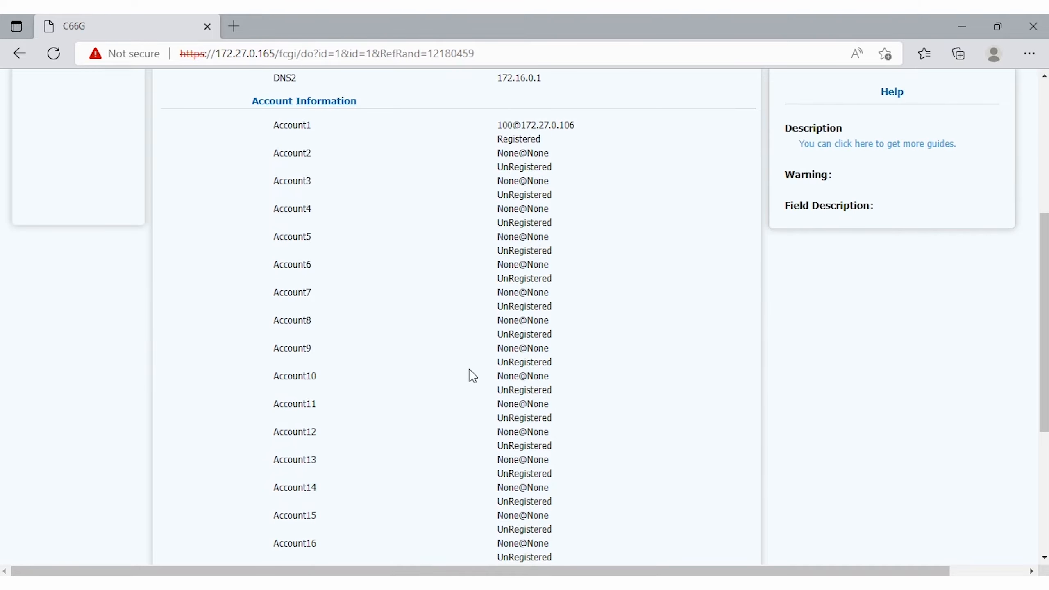
scroll(469, 375, down, 6)
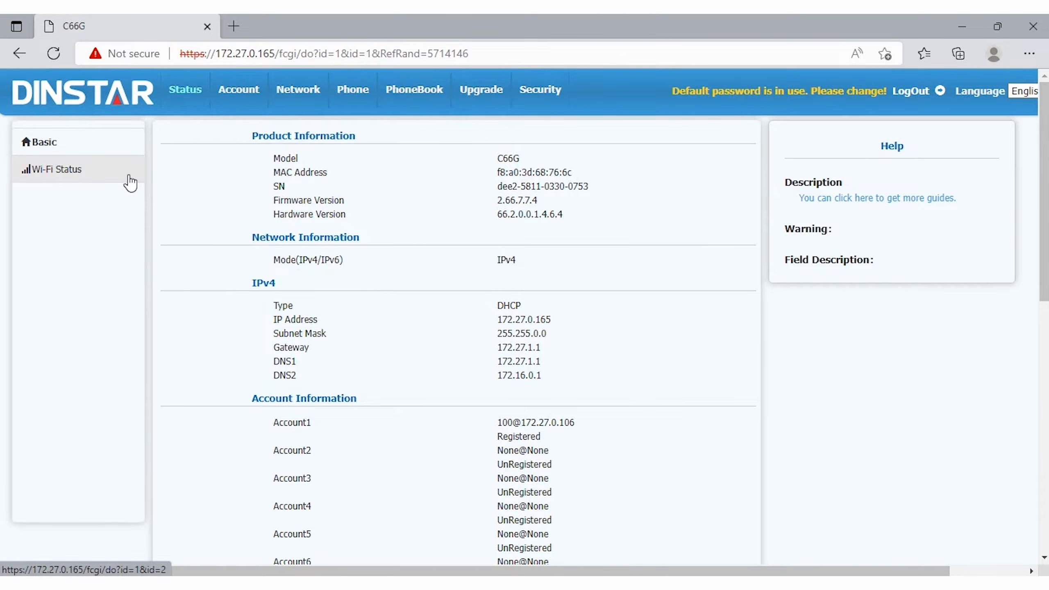
click(130, 182)
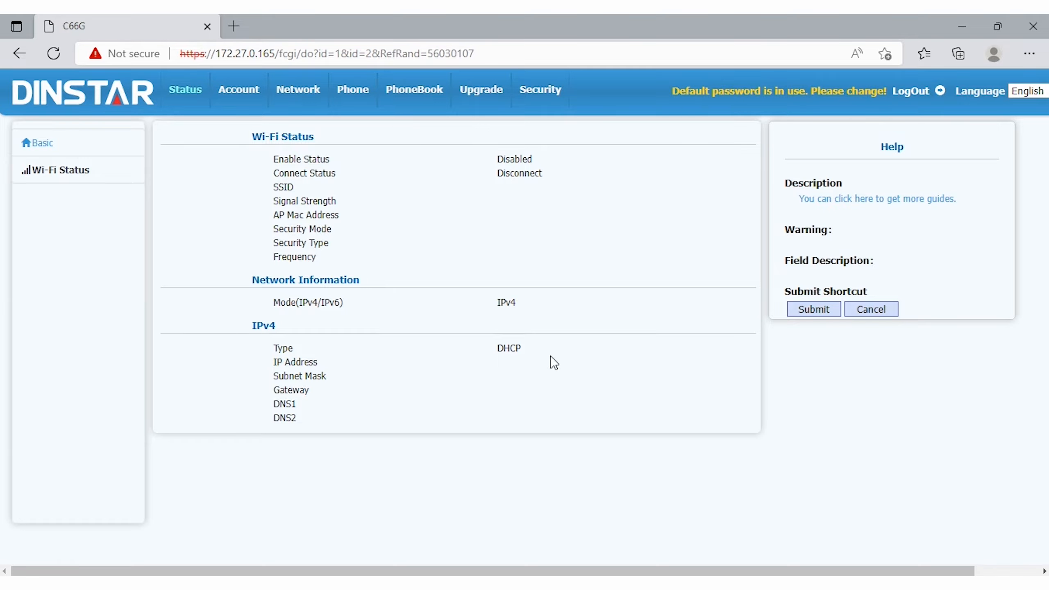
Review Account1's basic SIP settings, including the SIP servers, outbound proxy, NAT, VPN and available transport types.
click(233, 88)
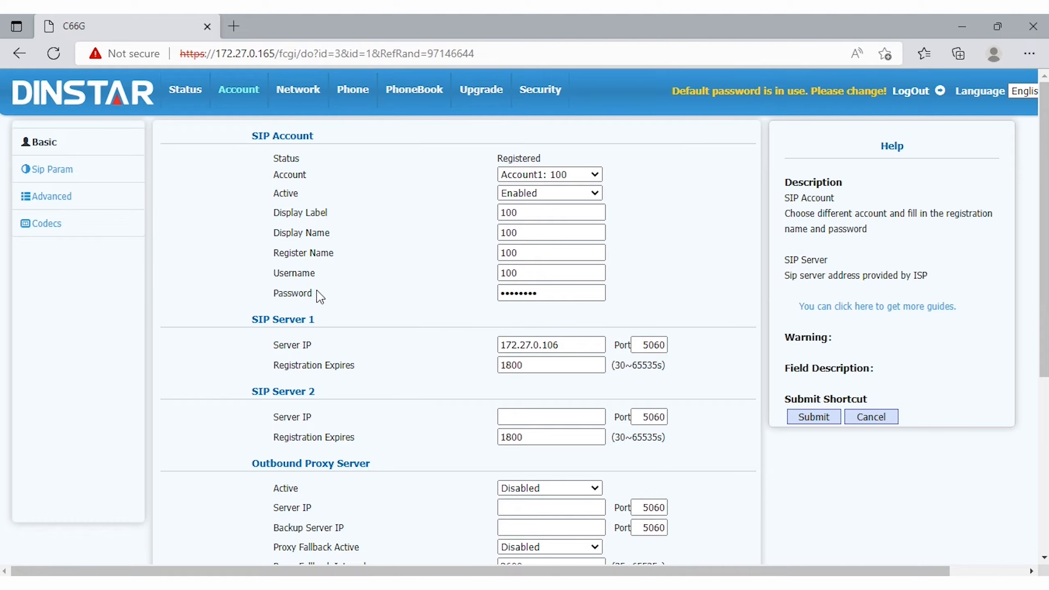
scroll(320, 304, down, 2)
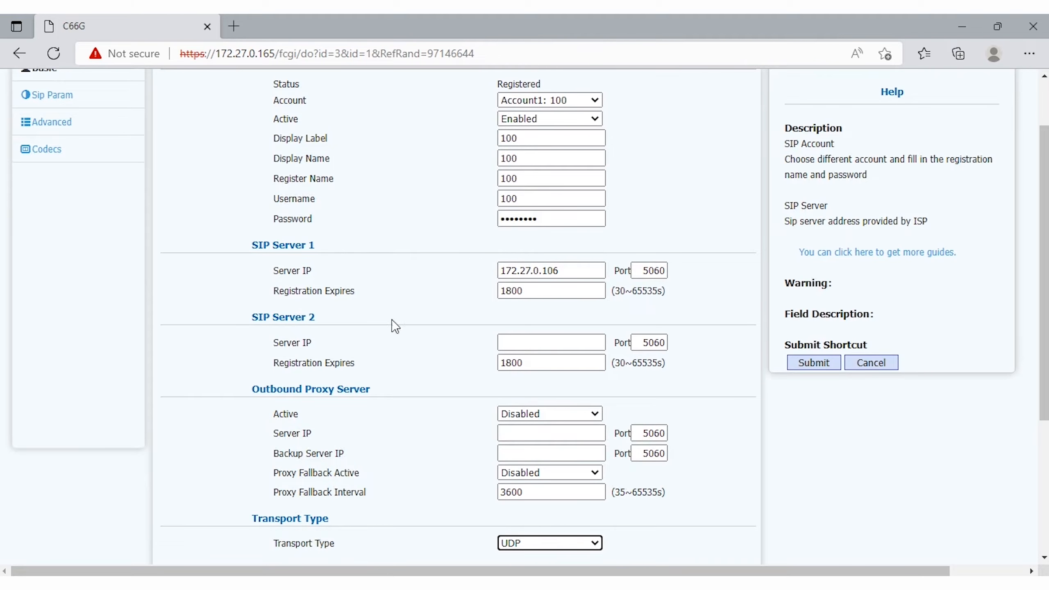
scroll(463, 323, down, 3)
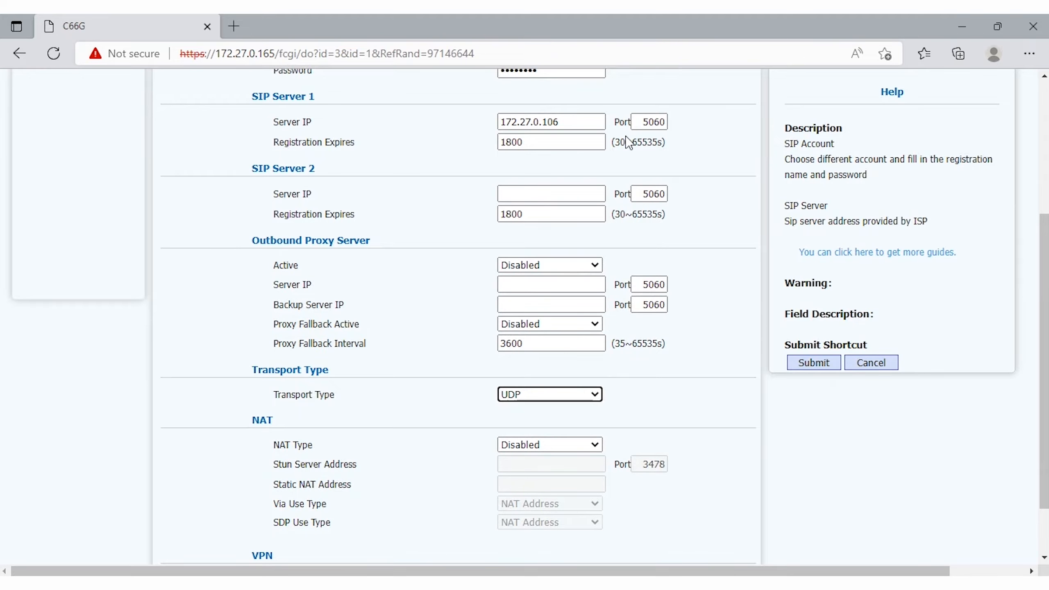
scroll(629, 143, up, 1)
scroll(629, 142, up, 1)
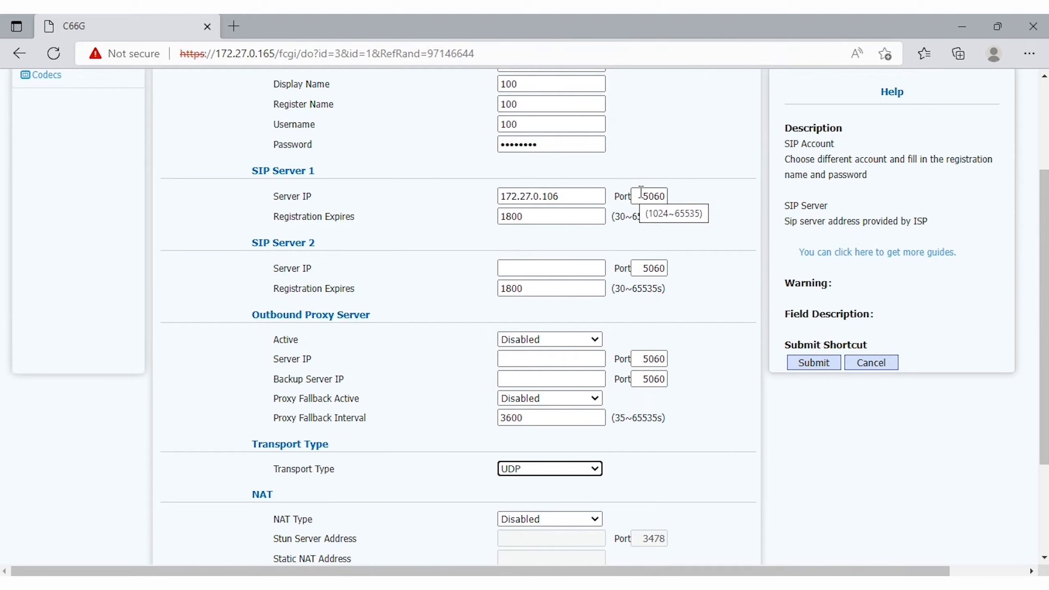
scroll(595, 234, down, 1)
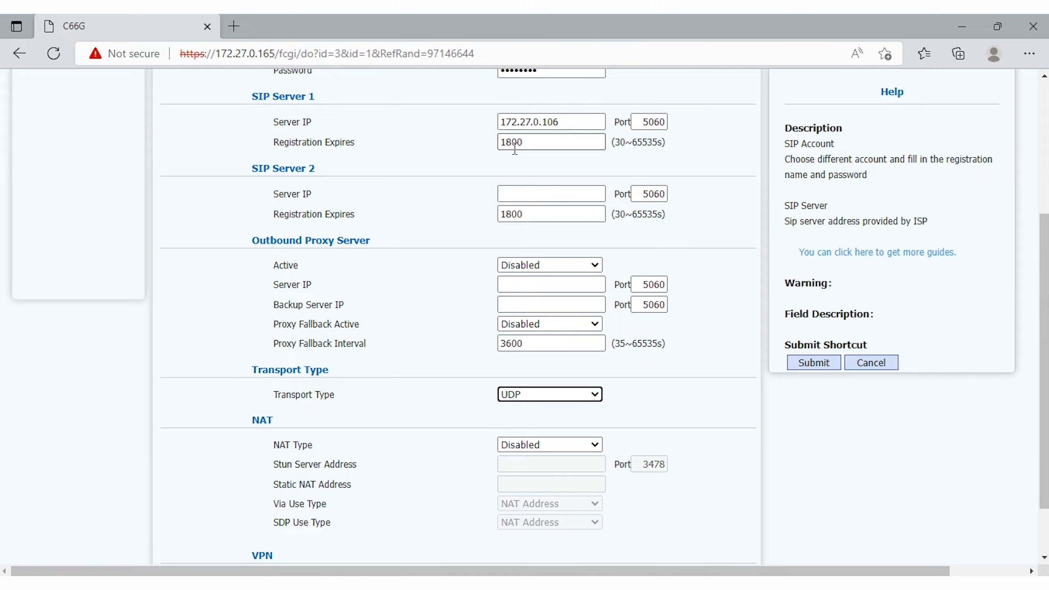
scroll(538, 192, down, 2)
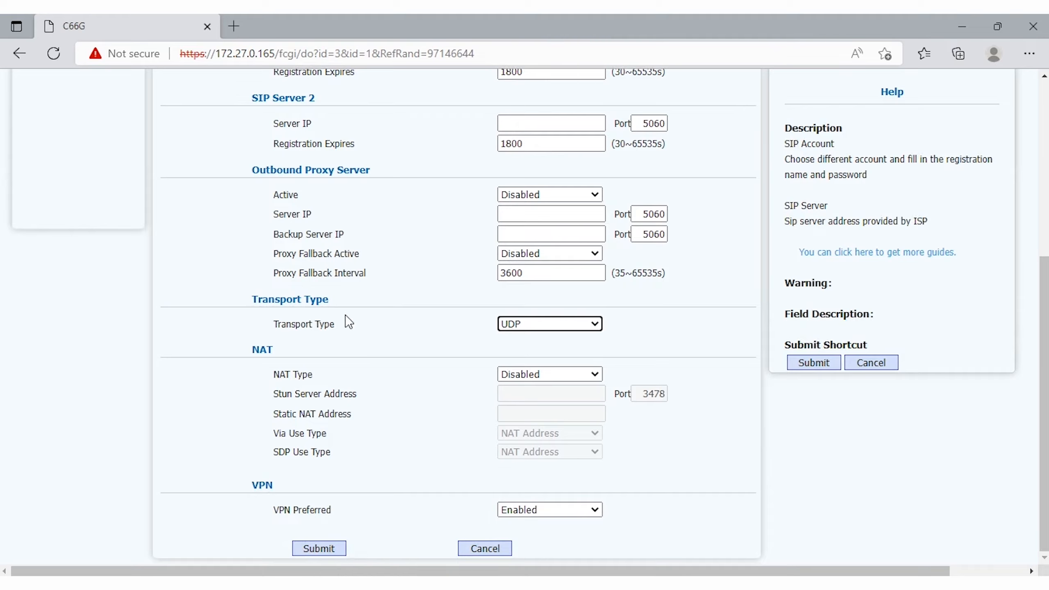
click(561, 328)
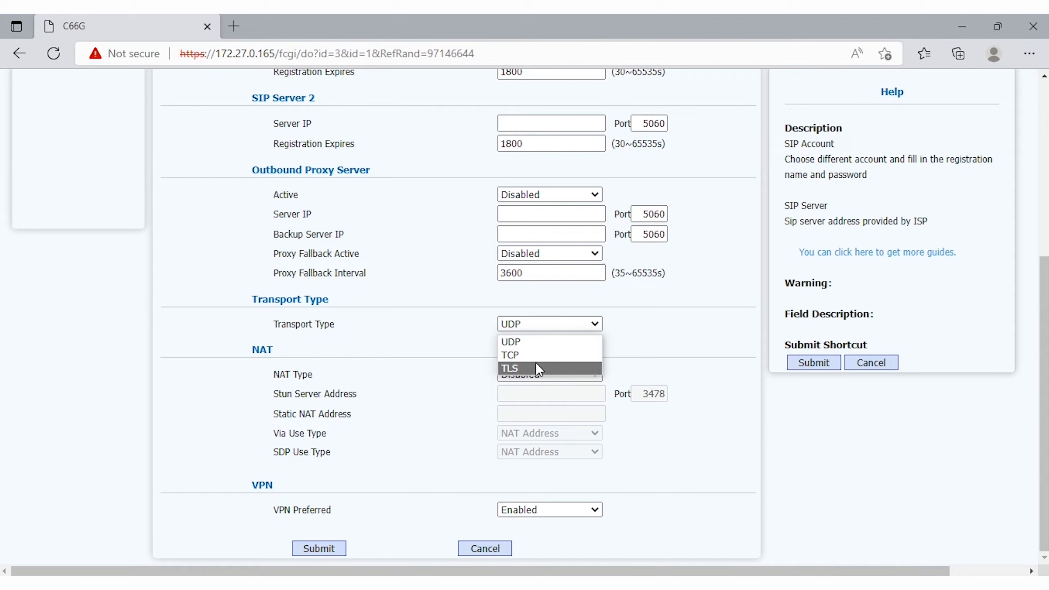
click(268, 365)
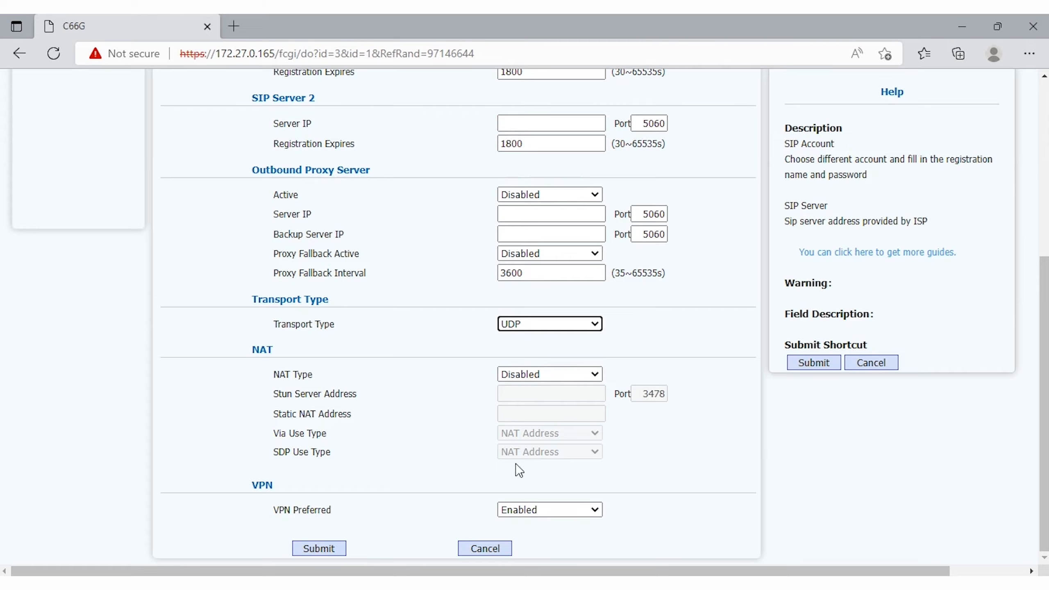
Review the service and compatibility parameters in Account1's SIP parameter settings.
click(54, 169)
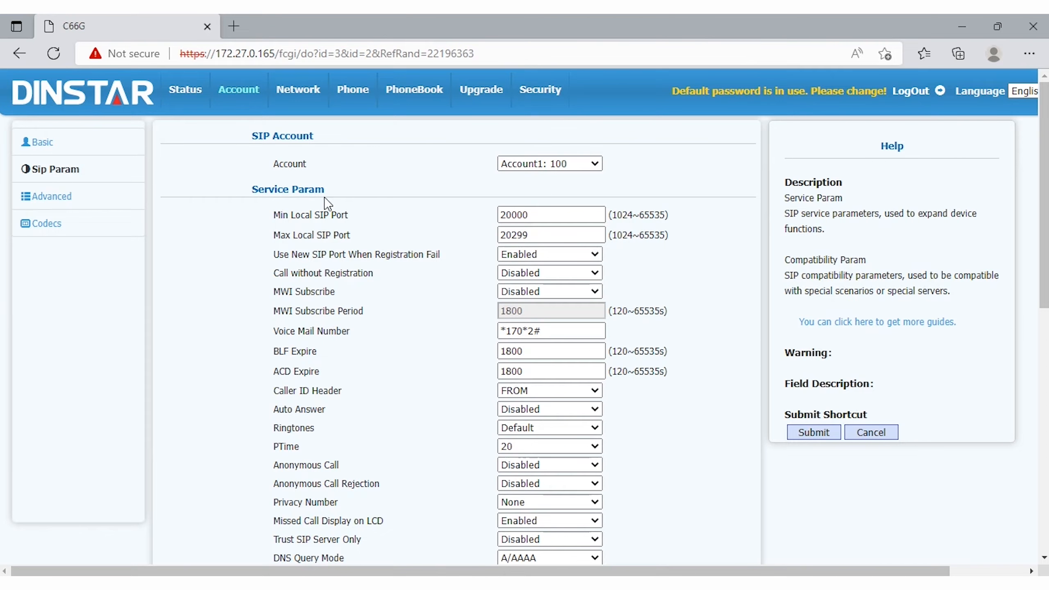
scroll(345, 204, down, 10)
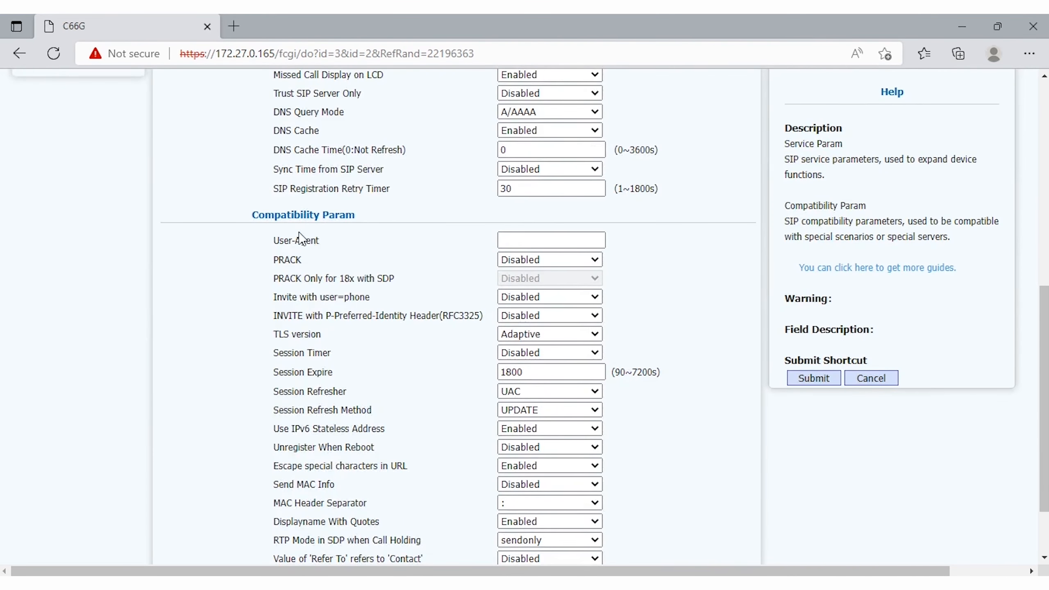
scroll(343, 194, up, 10)
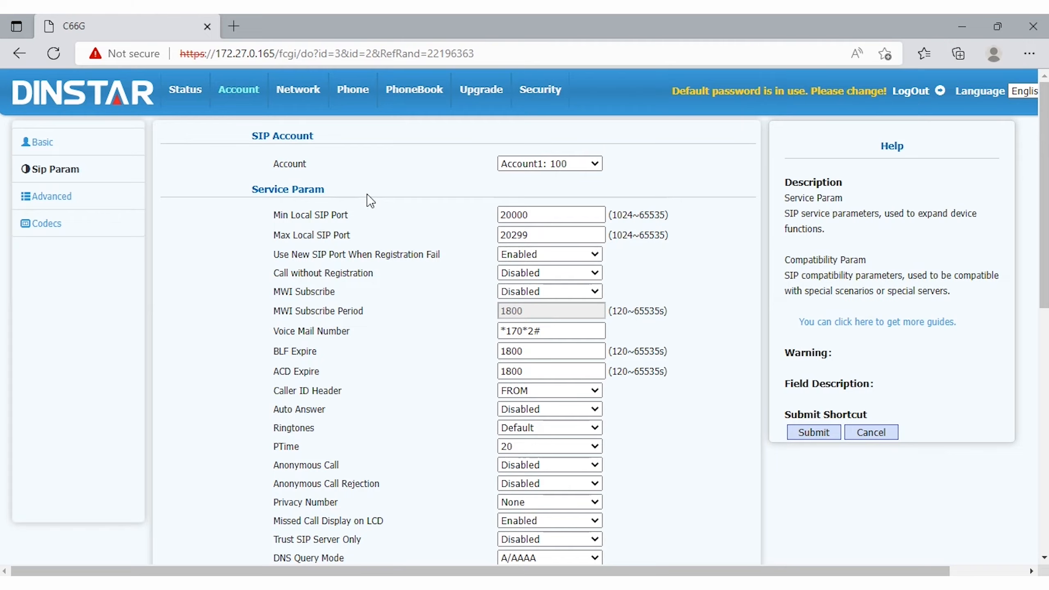
scroll(418, 316, down, 2)
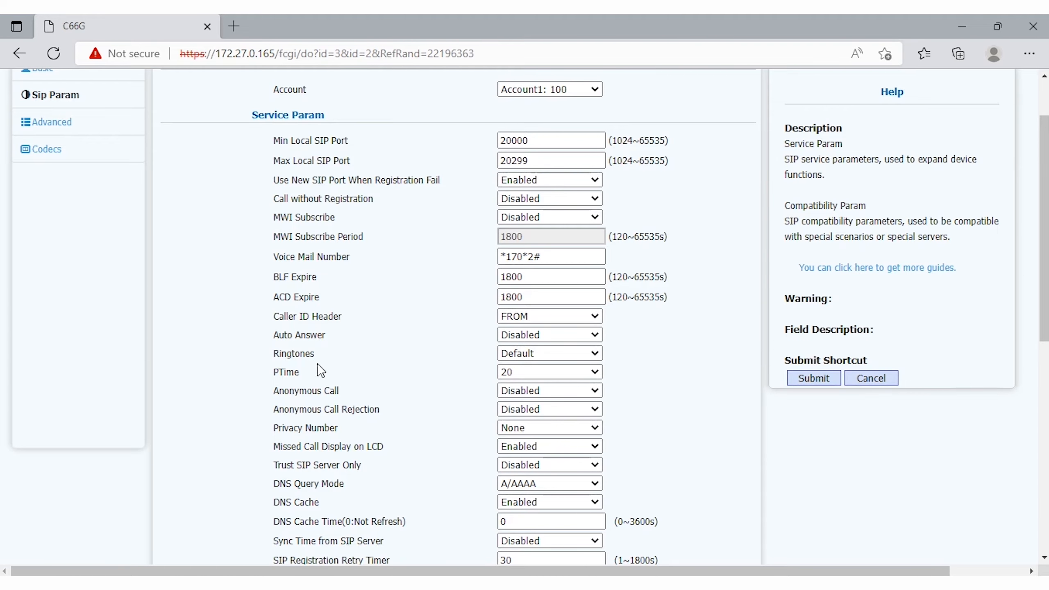
scroll(324, 359, down, 2)
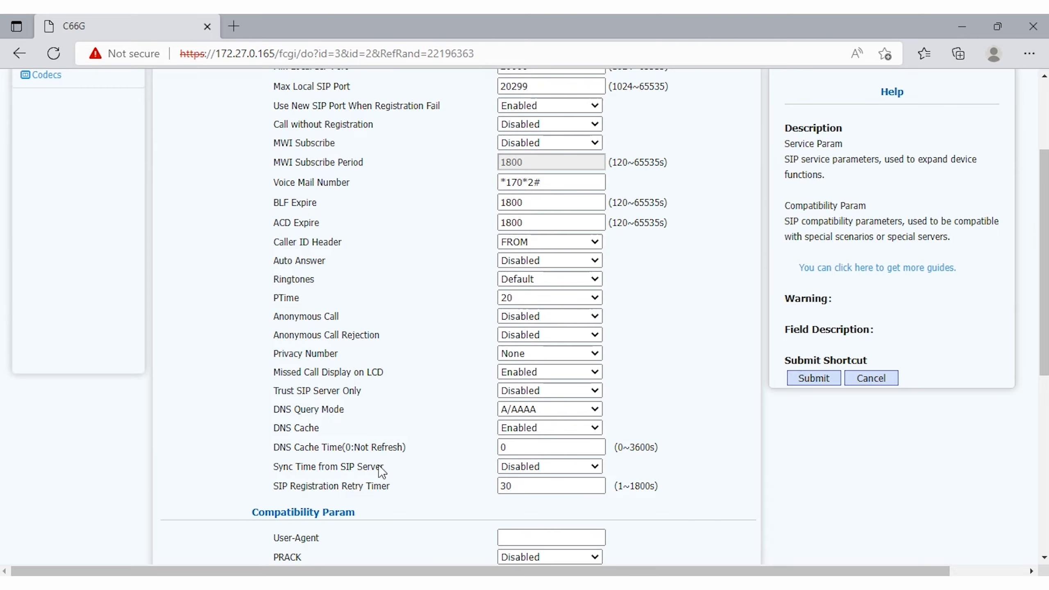
scroll(397, 458, down, 4)
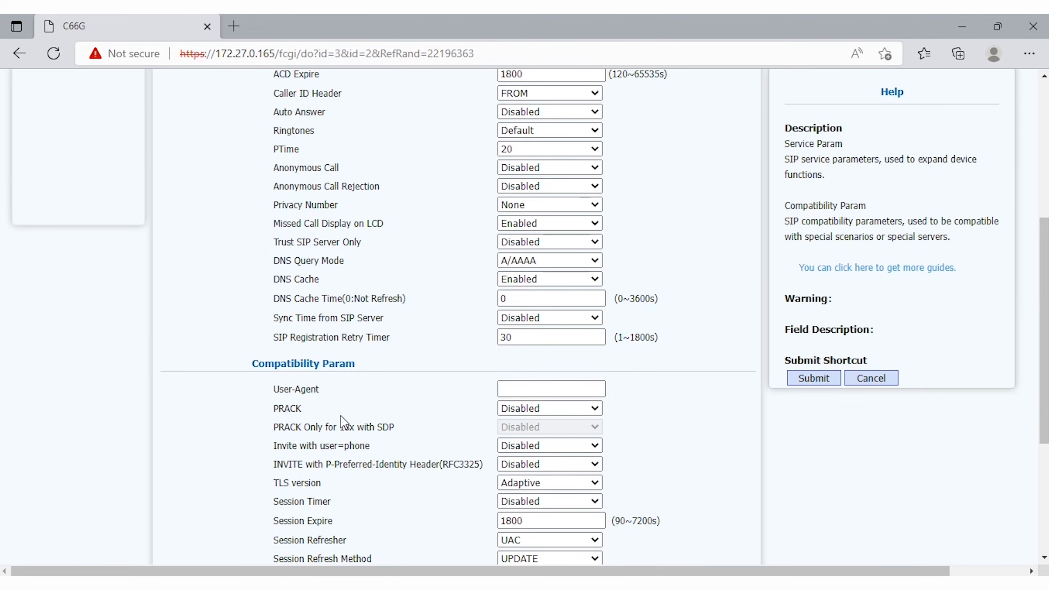
scroll(321, 417, down, 3)
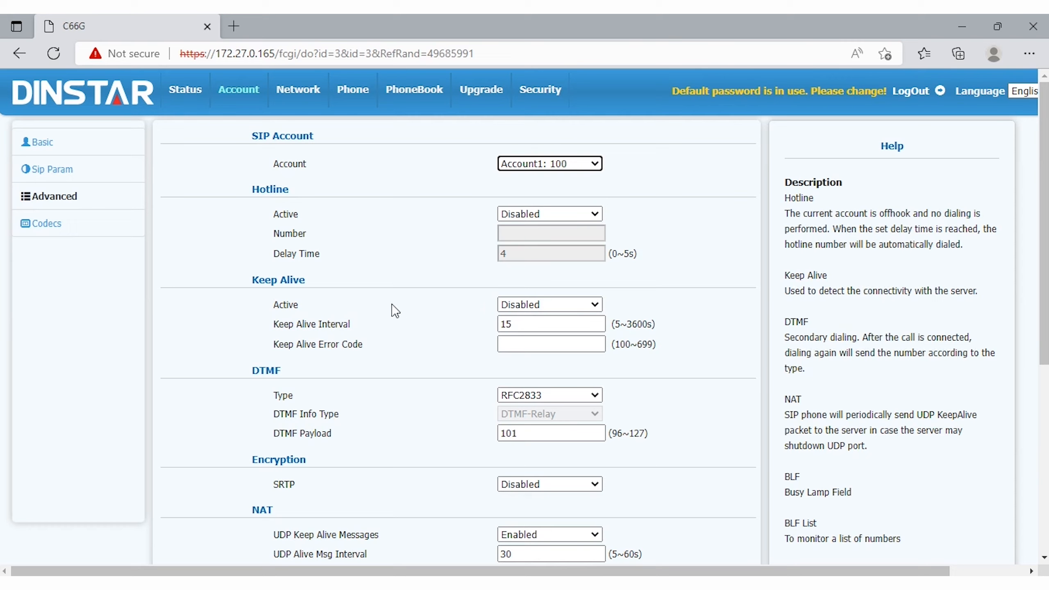
Examine Account1's advanced settings, from hotline, keep alive and DTMF through NAT, conference, music server and BLF list.
scroll(396, 311, down, 3)
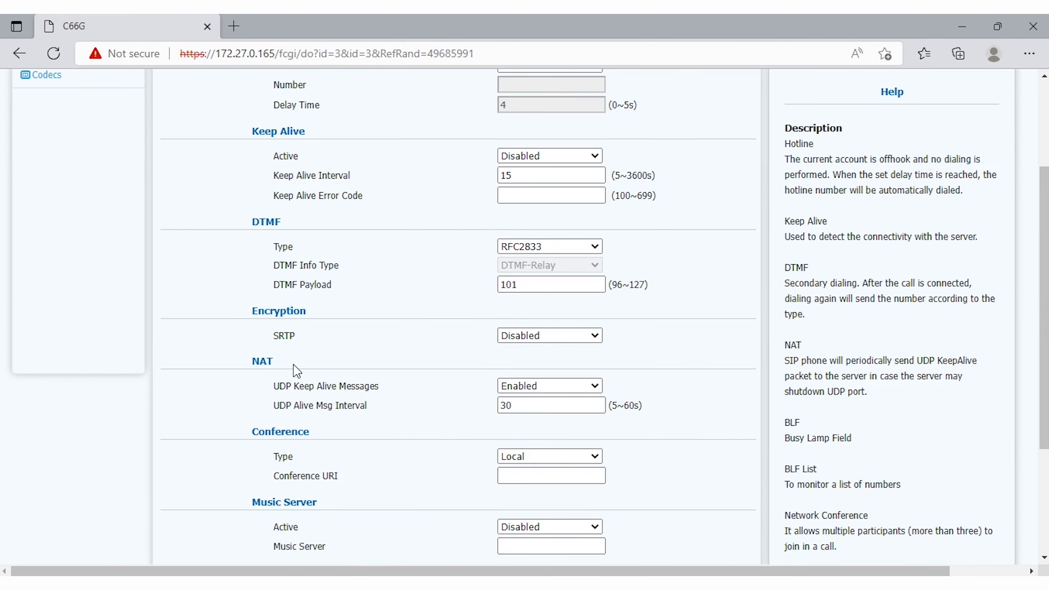
scroll(304, 382, down, 3)
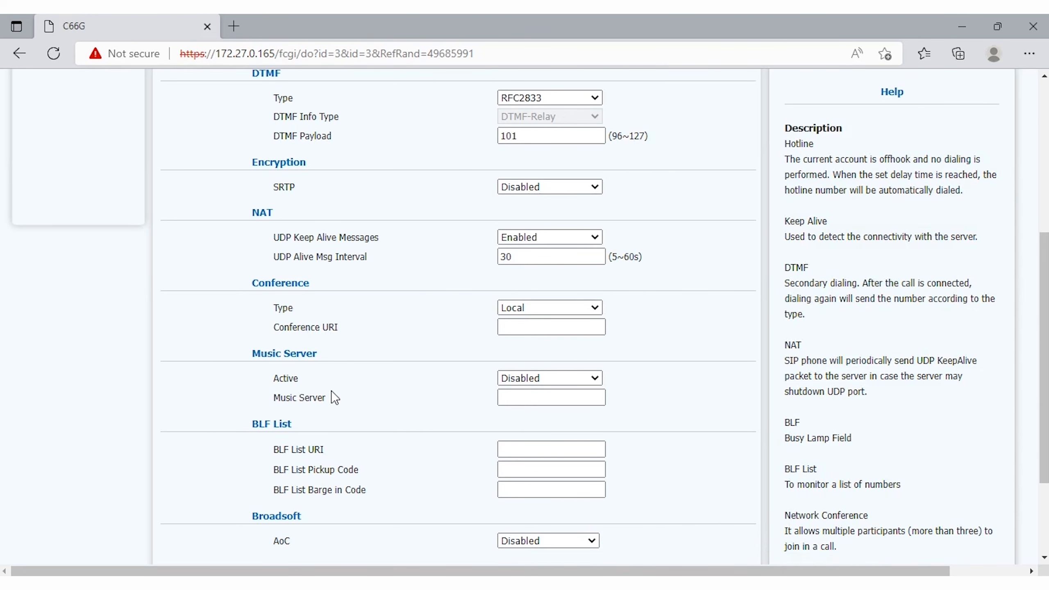
scroll(332, 397, down, 2)
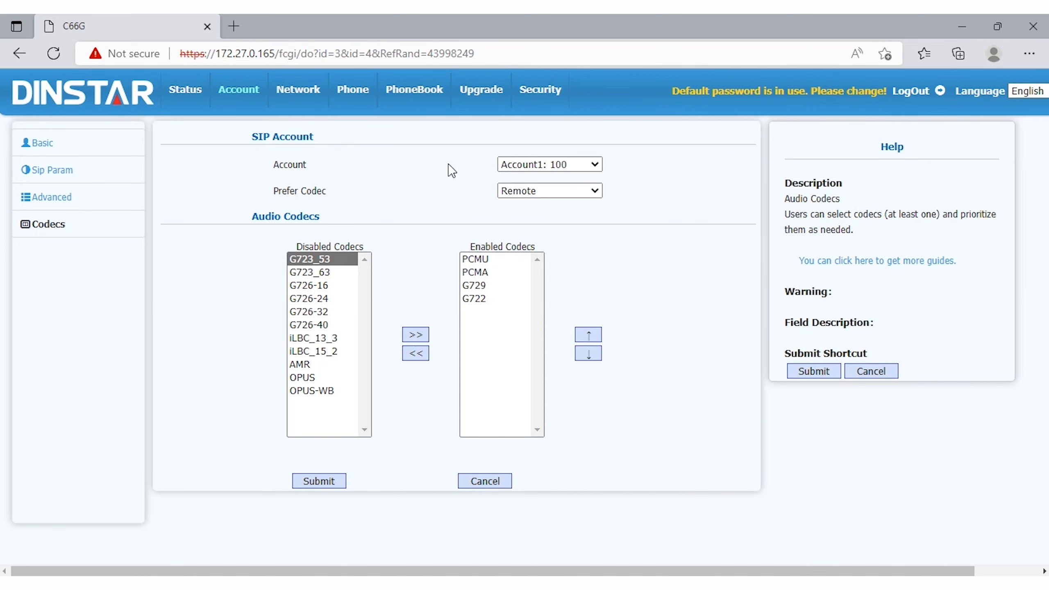
Check the preferred codec options, enable the G723_53 audio codec for Account1 and adjust its priority among the enabled codecs.
click(525, 193)
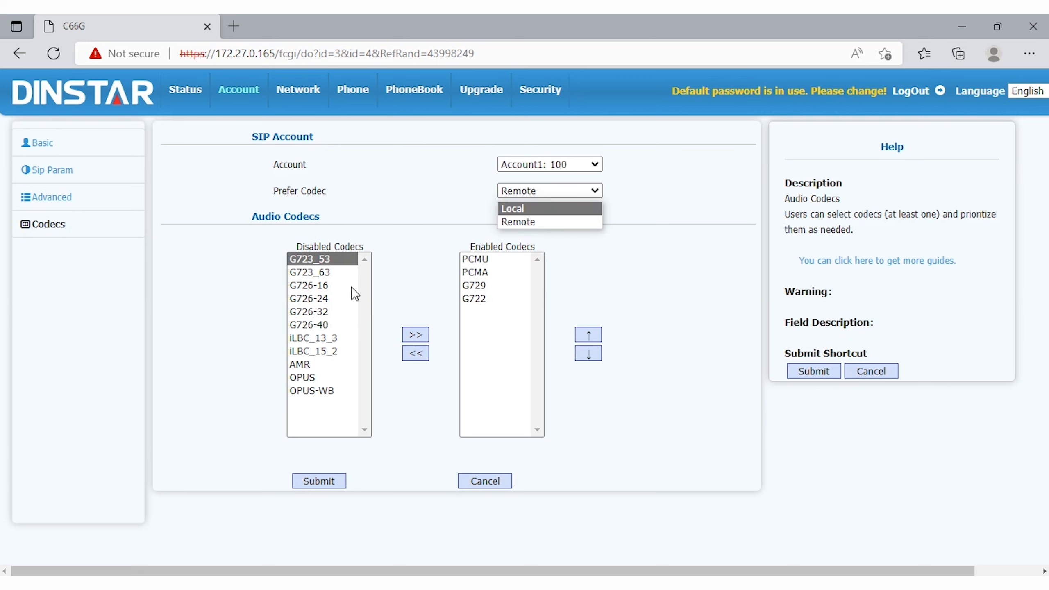
click(417, 335)
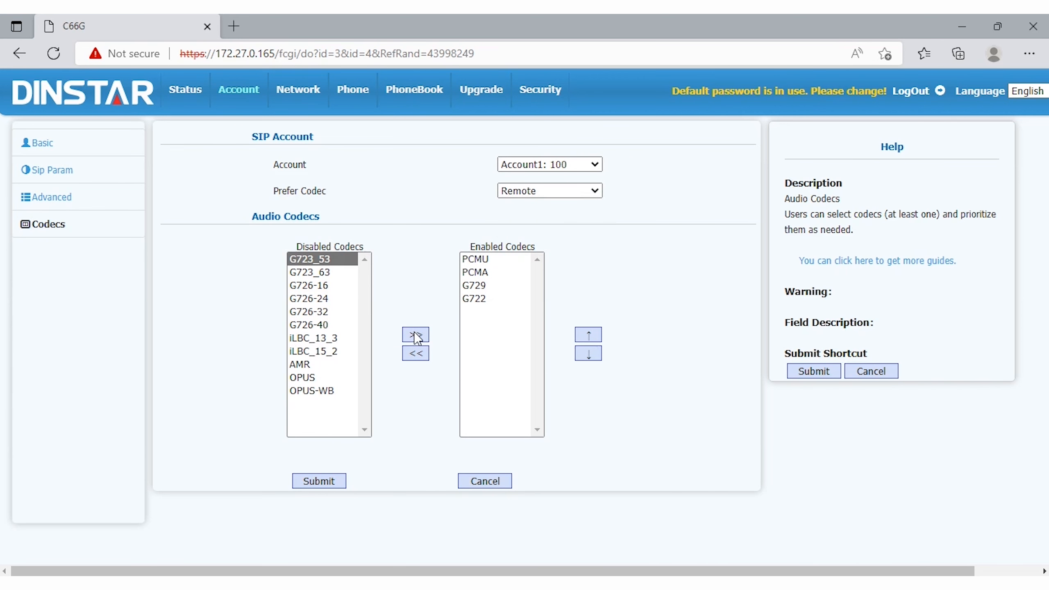
click(418, 335)
click(588, 355)
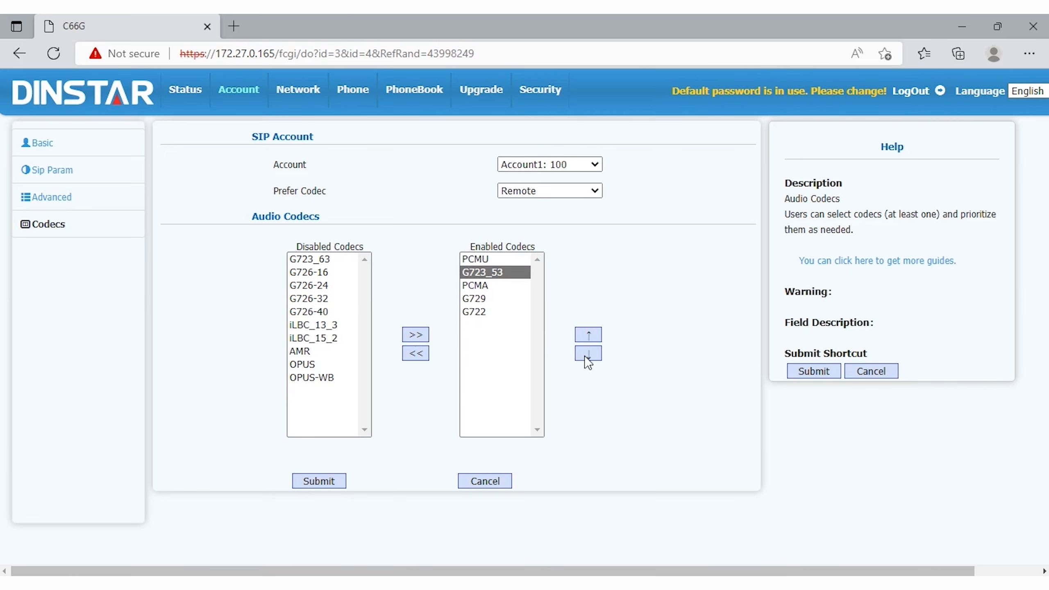
click(589, 334)
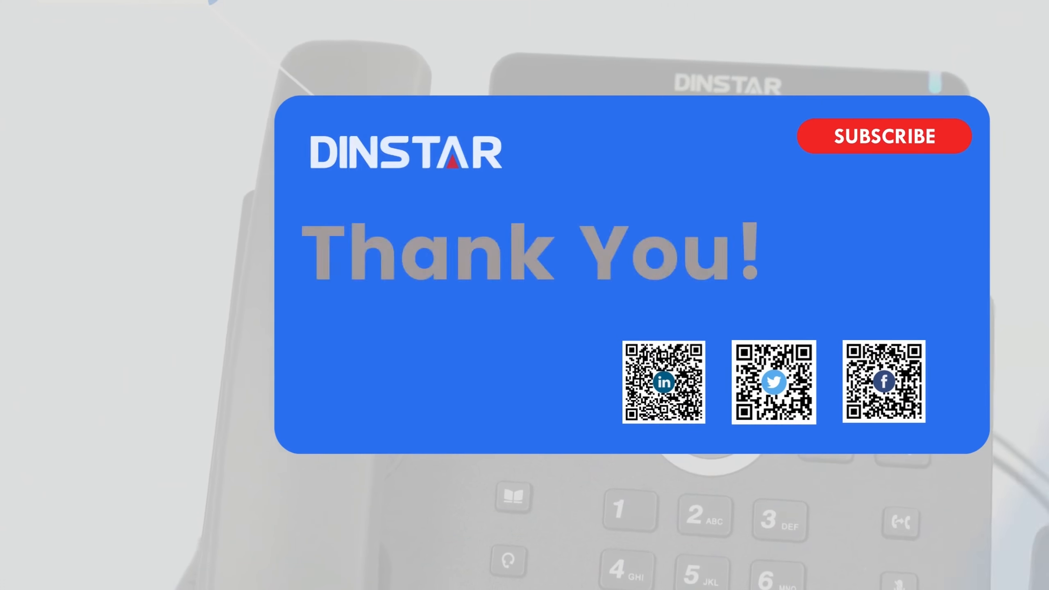